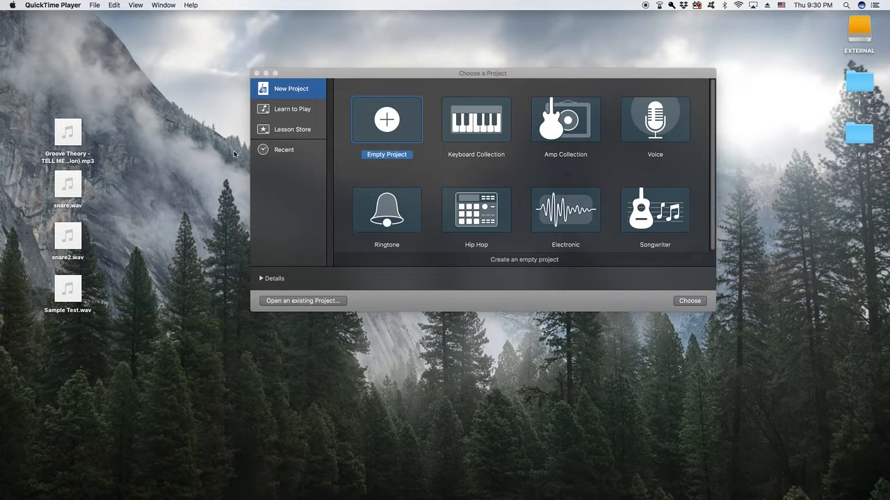
Create a new Empty Project from the GarageBand project chooser
click(396, 144)
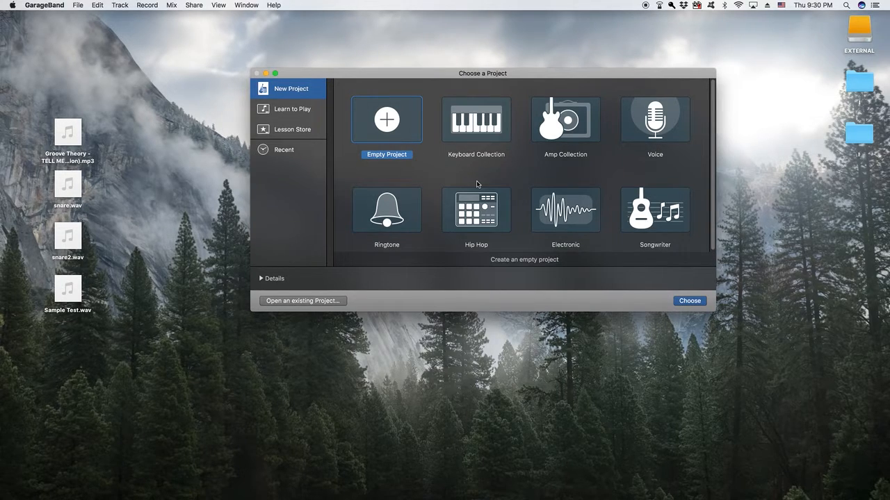
click(681, 301)
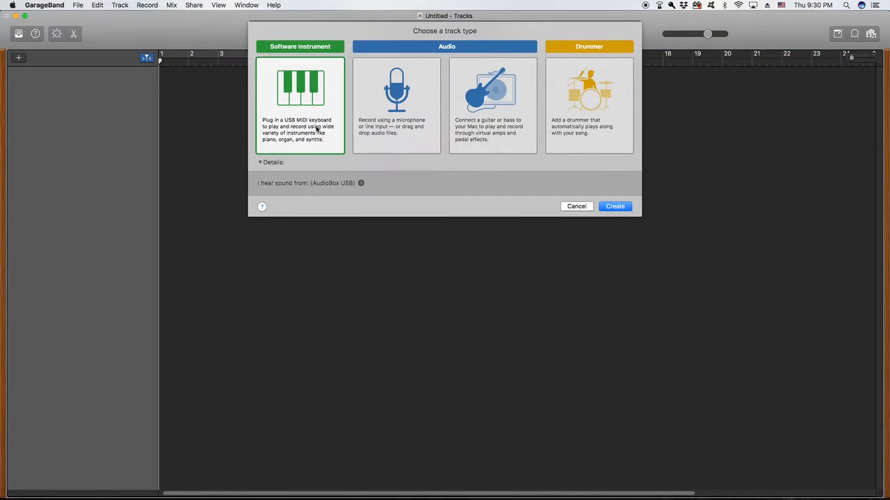
Add a Classic Electric Piano software instrument track with count-in and metronome switched off
click(615, 206)
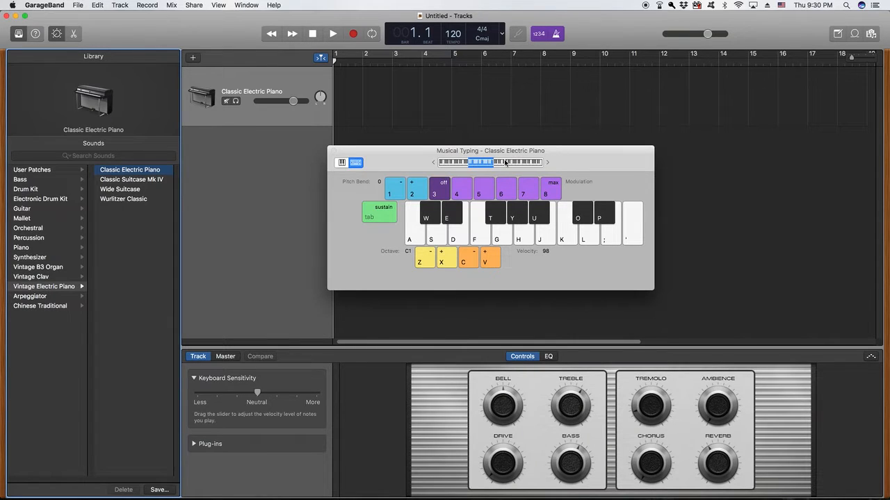
key(super+k)
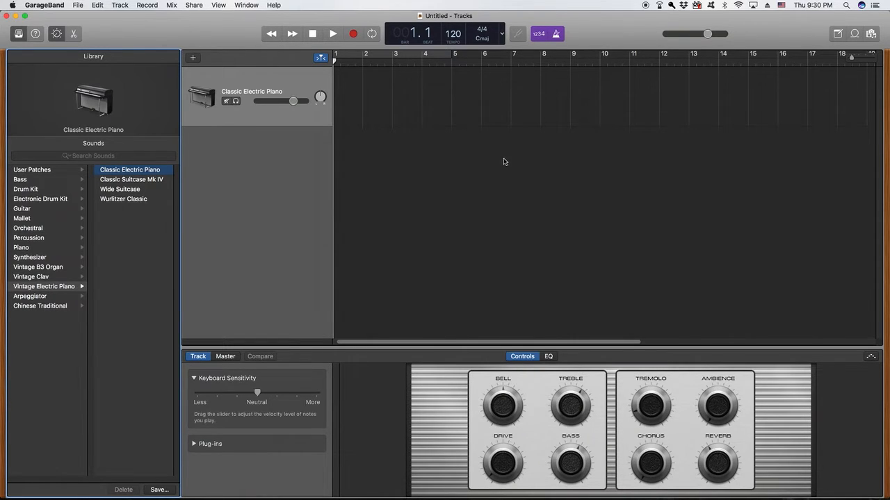
click(541, 36)
click(555, 34)
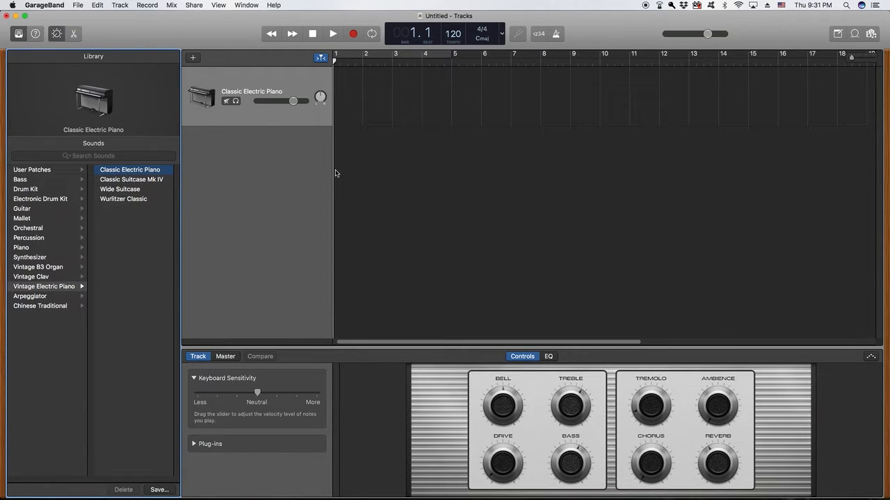
Toggle the Smart Controls and expand the track's Plug-ins section to show Vintage Electric Piano
click(55, 39)
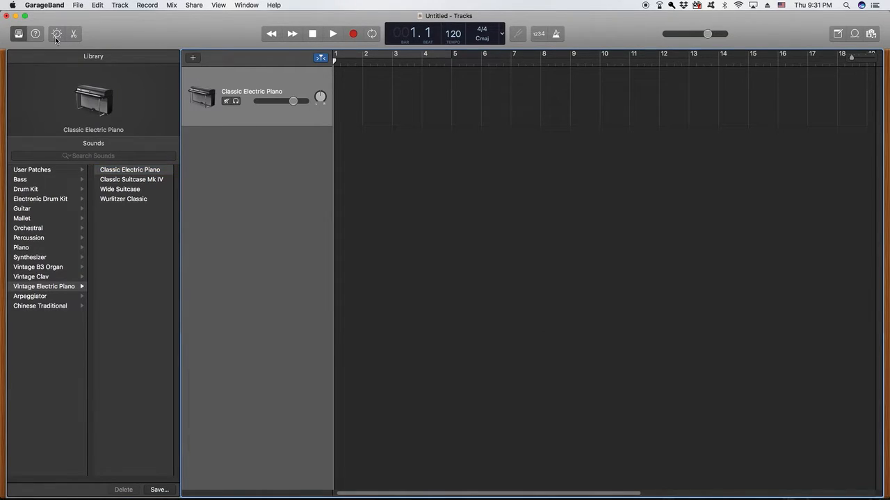
click(55, 39)
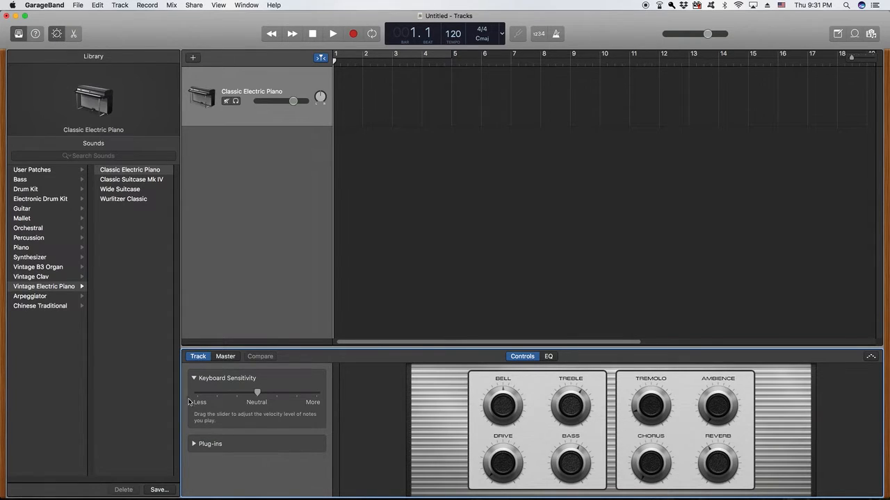
click(195, 445)
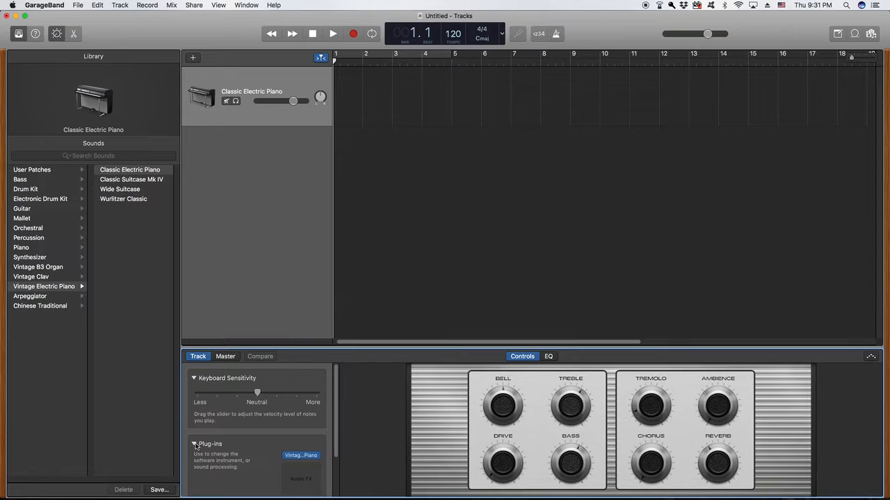
scroll(245, 438, down, 2)
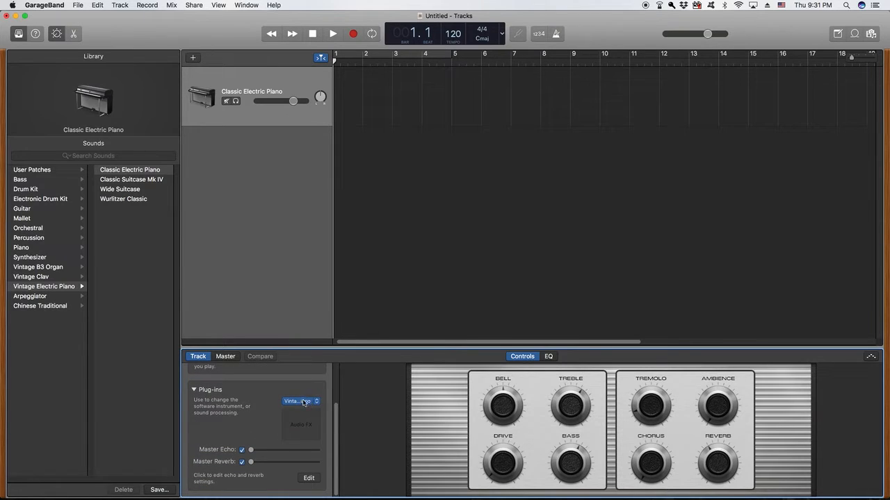
Browse the instrument plug-in list, then dismiss it without changing the instrument
click(319, 403)
mouse_move(317, 403)
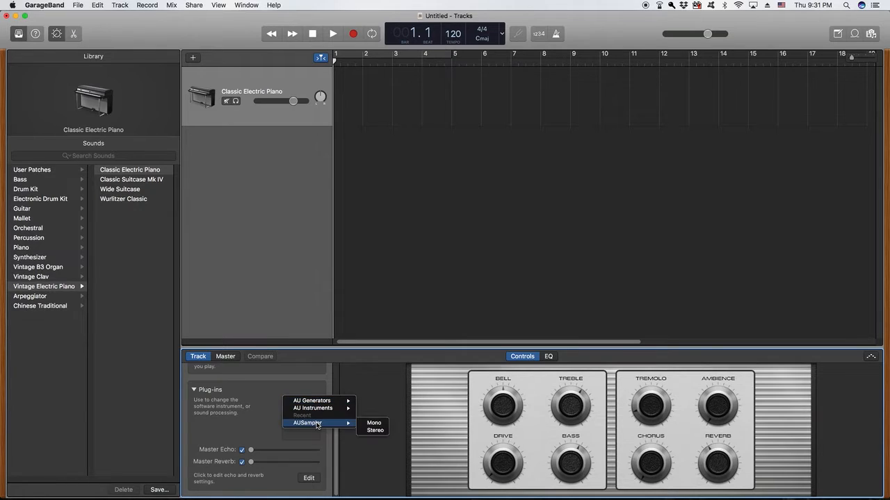
mouse_move(321, 424)
click(51, 6)
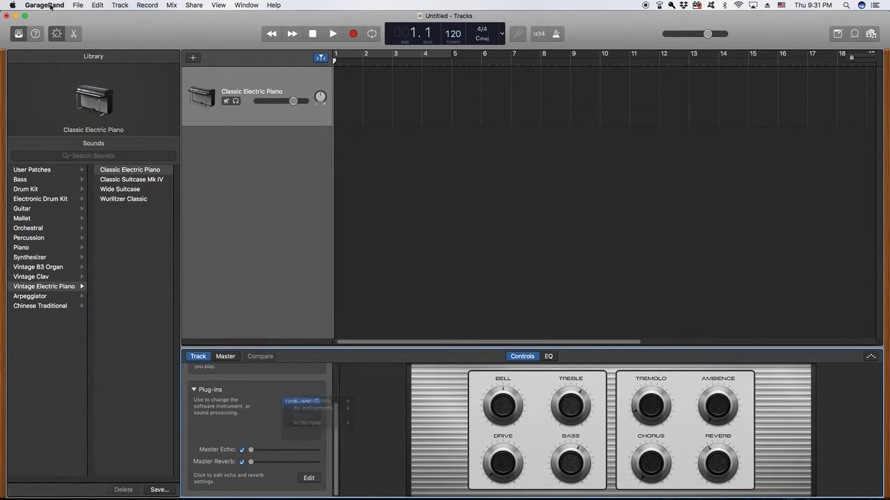
Confirm Enable Audio Units is on in Audio/MIDI preferences, then reopen the instrument slot menu
click(50, 6)
click(49, 30)
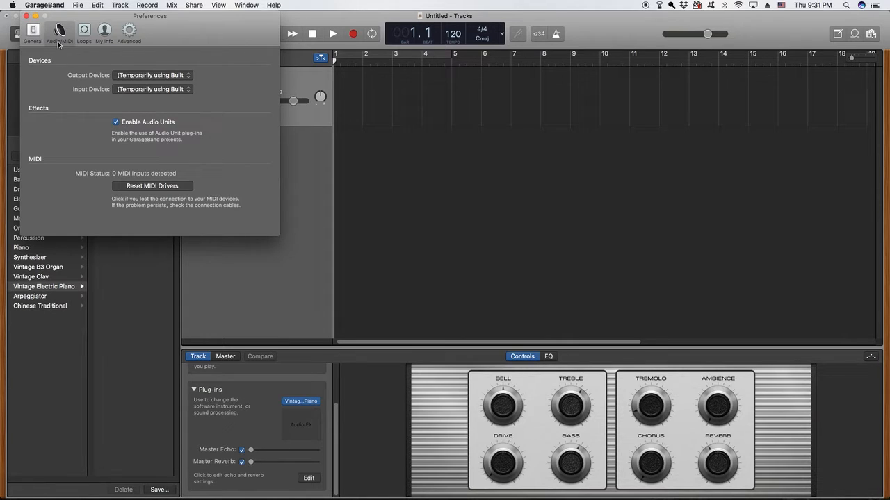
click(7, 15)
click(317, 402)
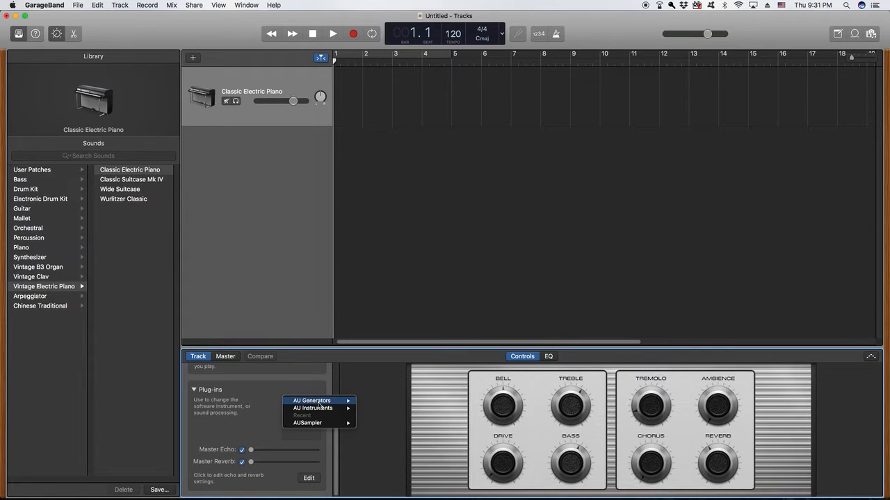
Load a stereo AUSampler as the track's instrument and move its window to top centre
mouse_move(319, 423)
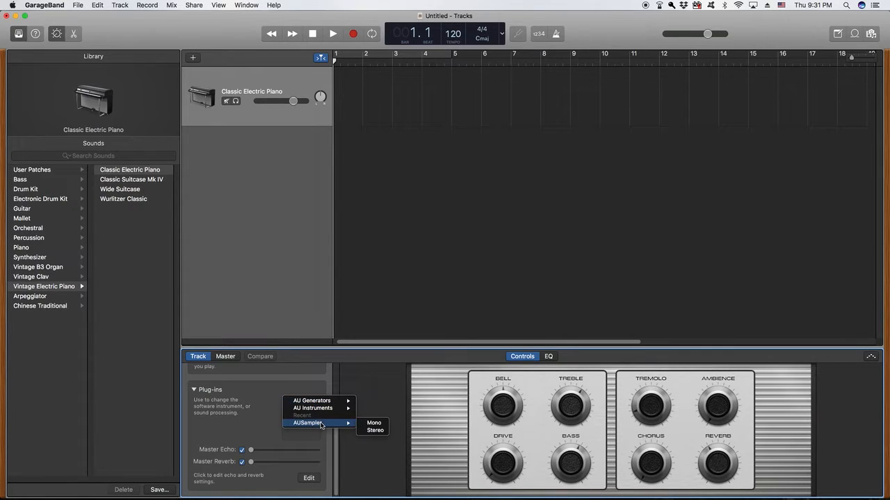
click(373, 430)
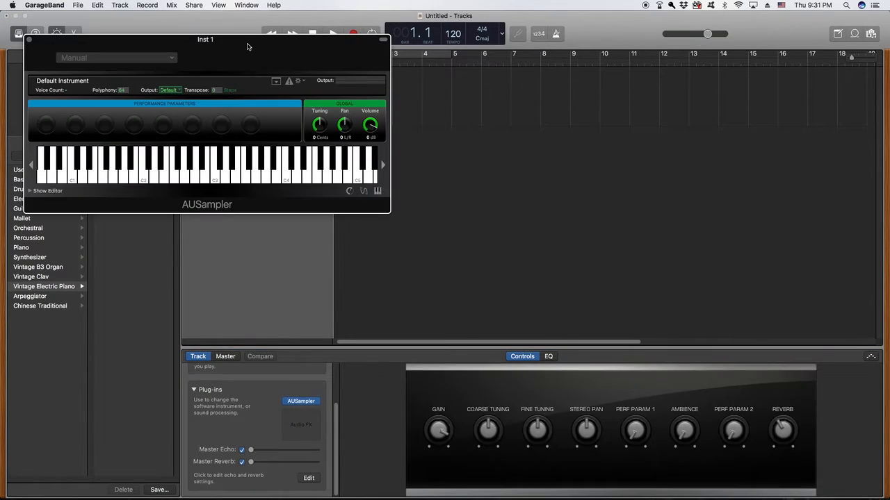
drag(247, 47, 507, 23)
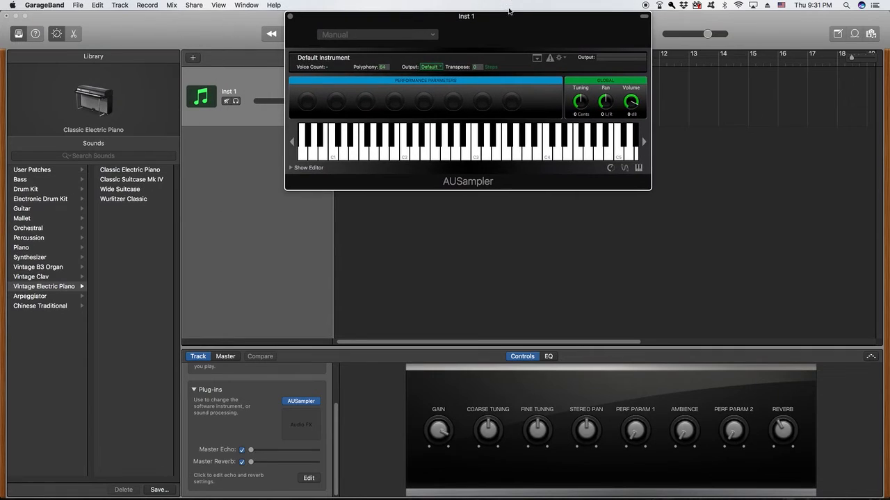
Show the AUSampler editor and play notes up the keyboard to hear the default Sine 440 sound
click(292, 168)
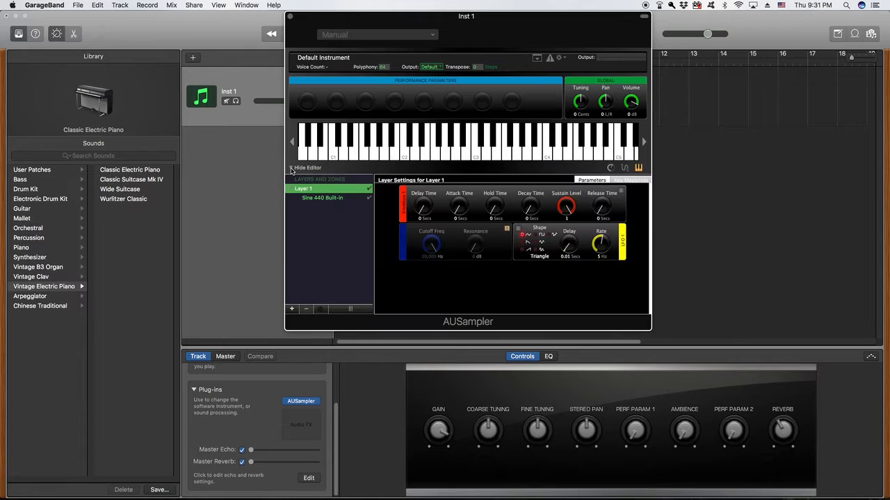
click(415, 149)
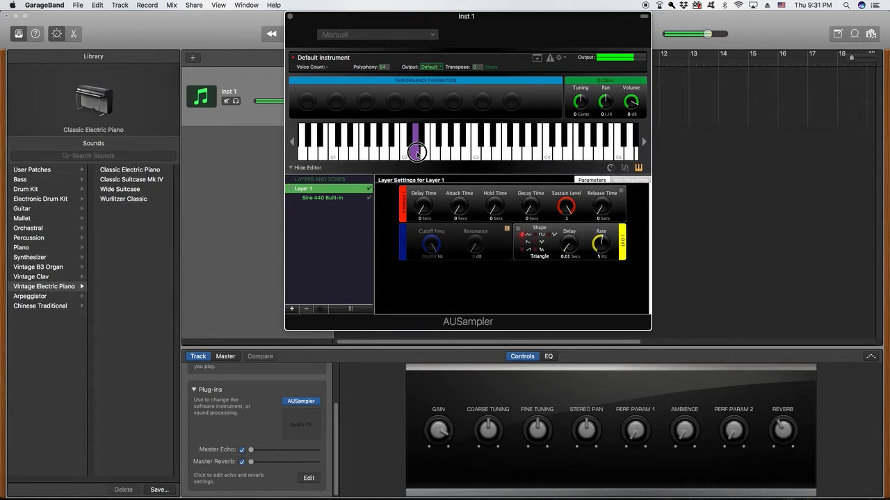
click(447, 153)
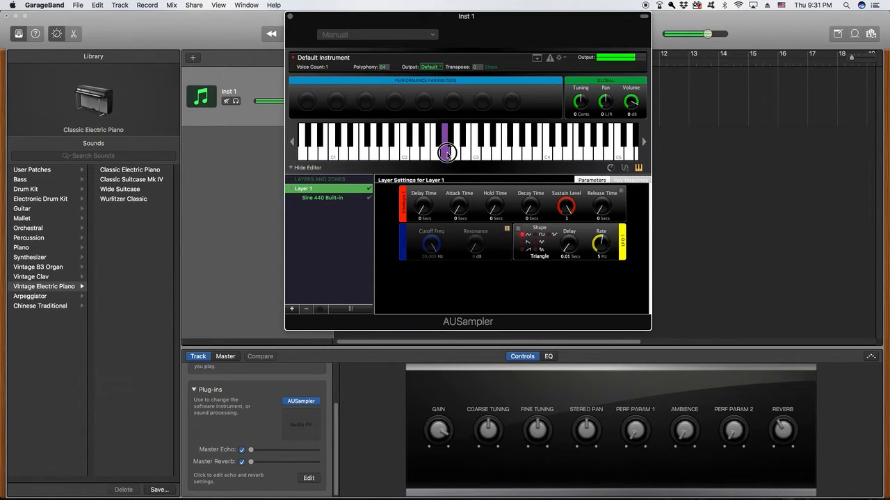
click(485, 153)
click(534, 153)
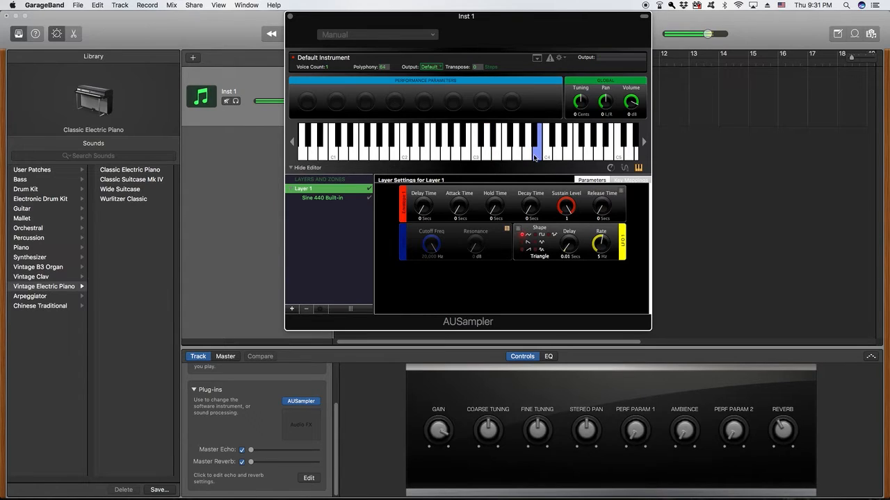
click(578, 151)
drag(578, 150, 589, 151)
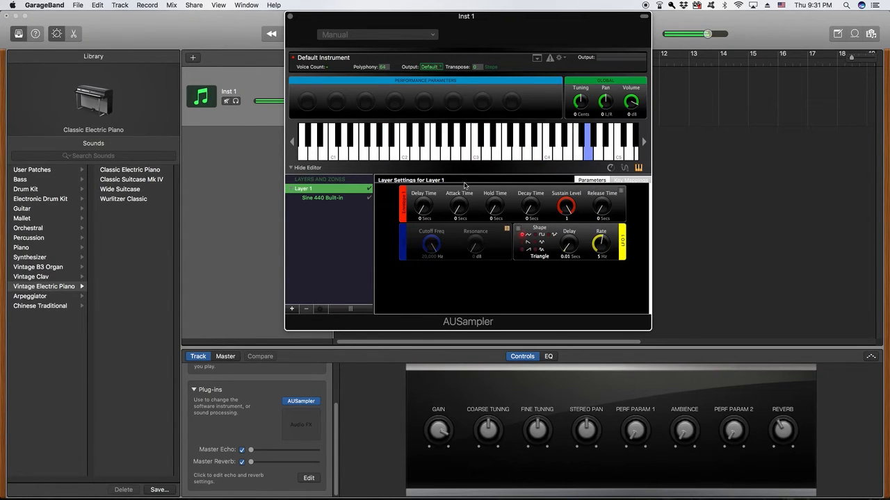
click(321, 311)
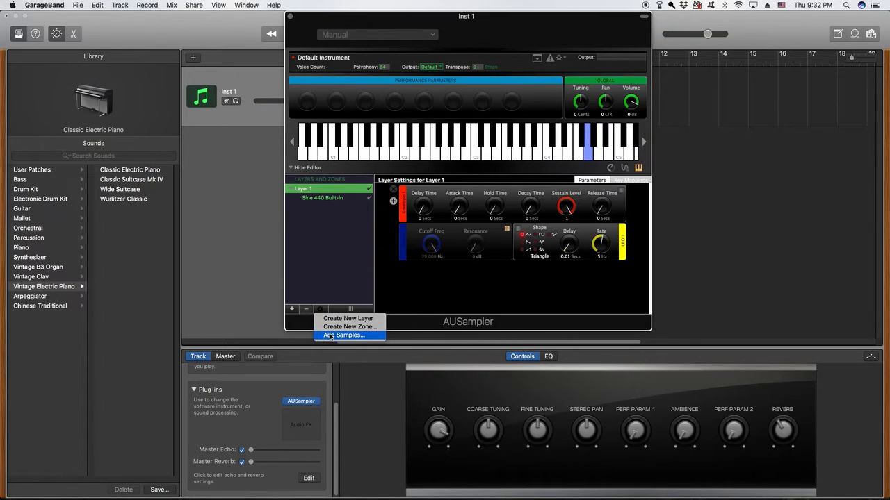
Use Add Samples… to load Sample Test.wav, snare.wav and snare2.wav from the Desktop
click(331, 335)
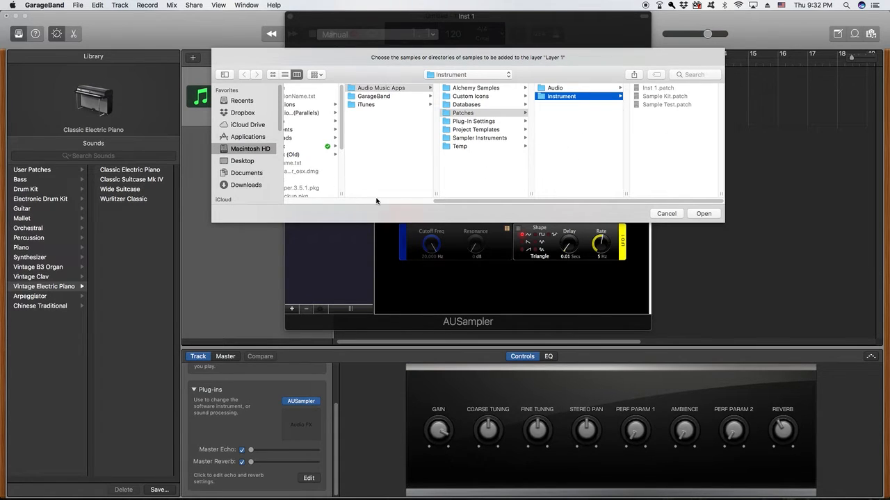
drag(431, 200, 288, 205)
click(244, 162)
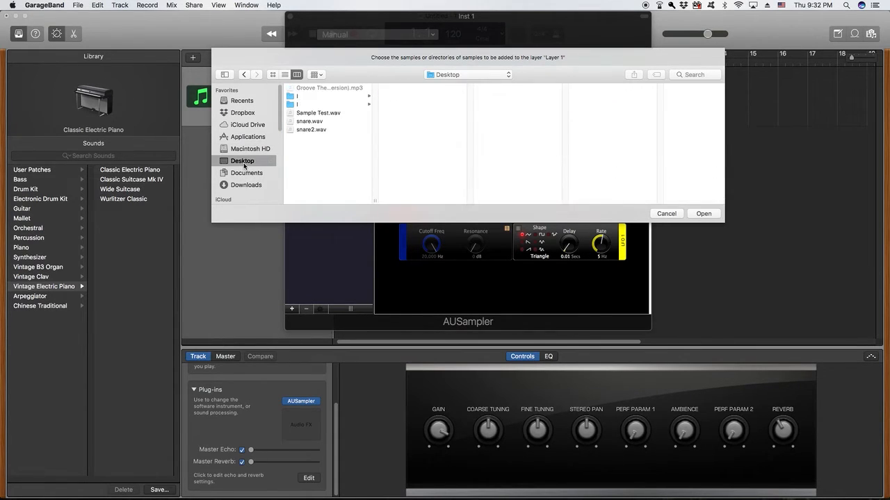
drag(337, 147, 318, 117)
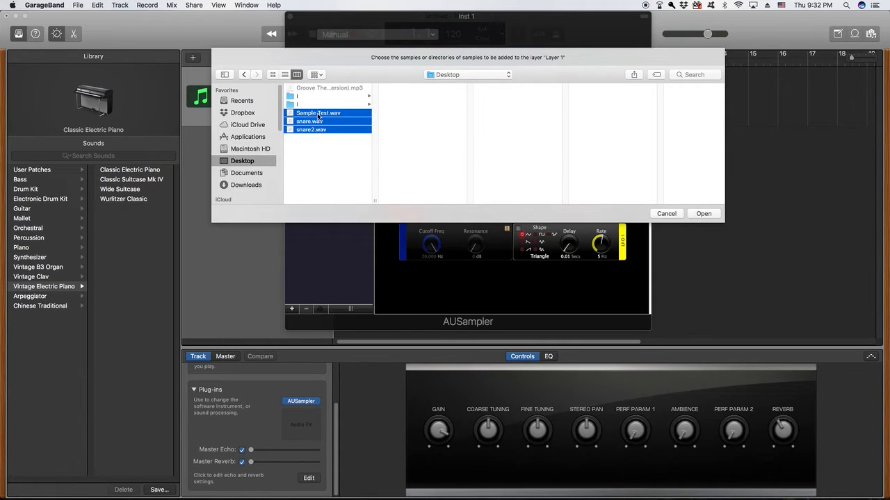
click(702, 214)
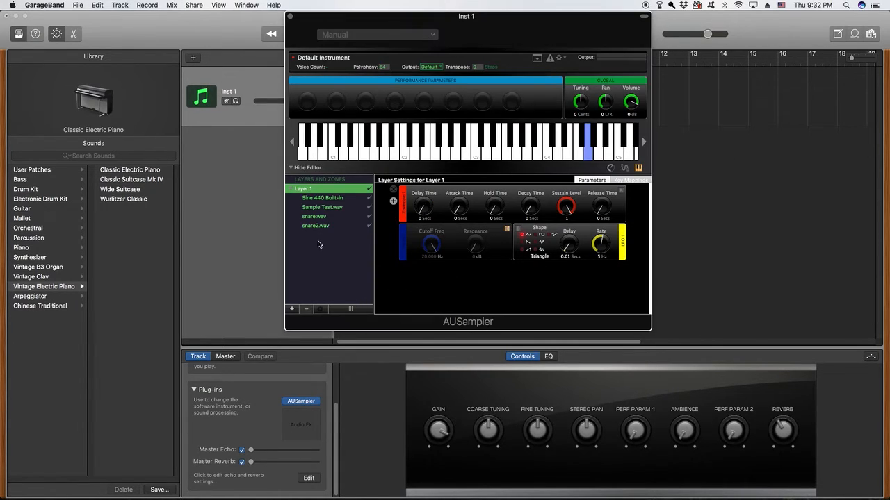
Inspect the Sine 440, Sample Test, snare and snare2 zones and play the sine zone
click(321, 198)
click(322, 207)
click(322, 216)
click(322, 226)
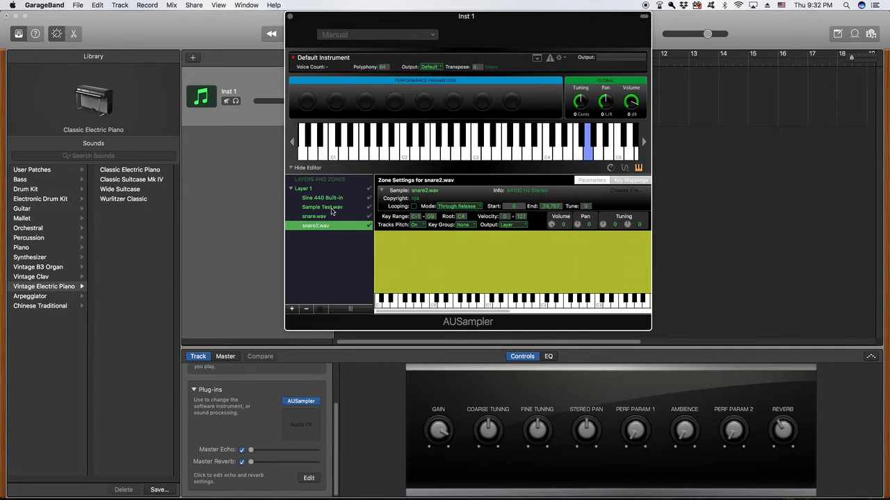
click(322, 198)
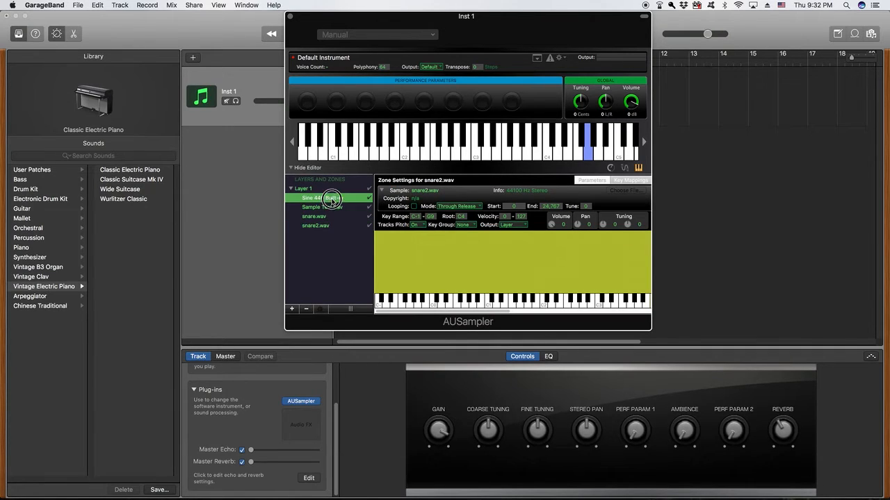
click(548, 154)
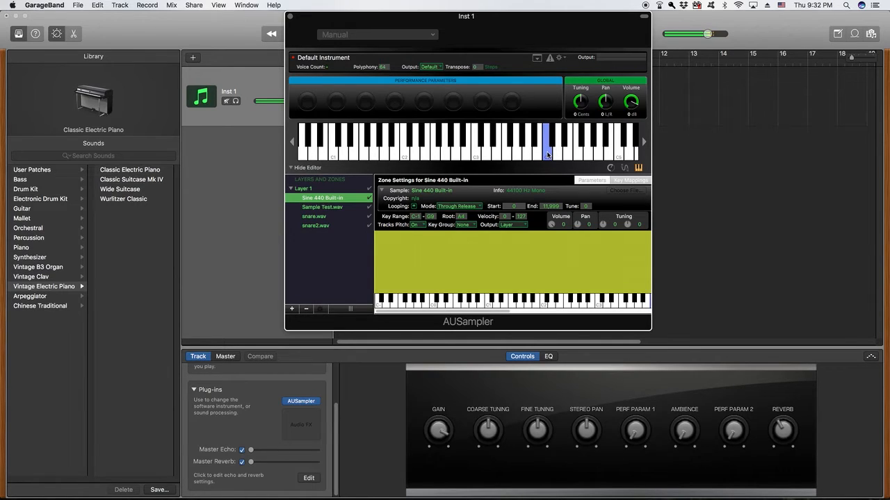
Delete the Sine 440 Built-in zone from Layer 1
click(332, 201)
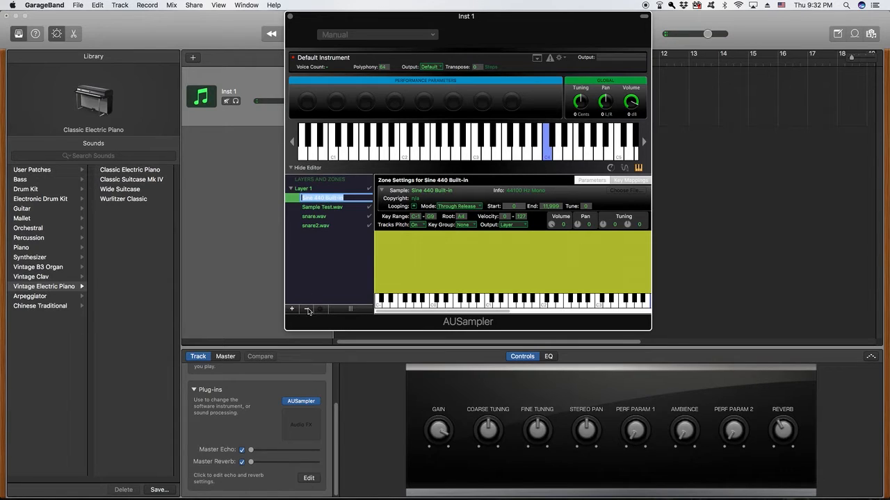
key(Escape)
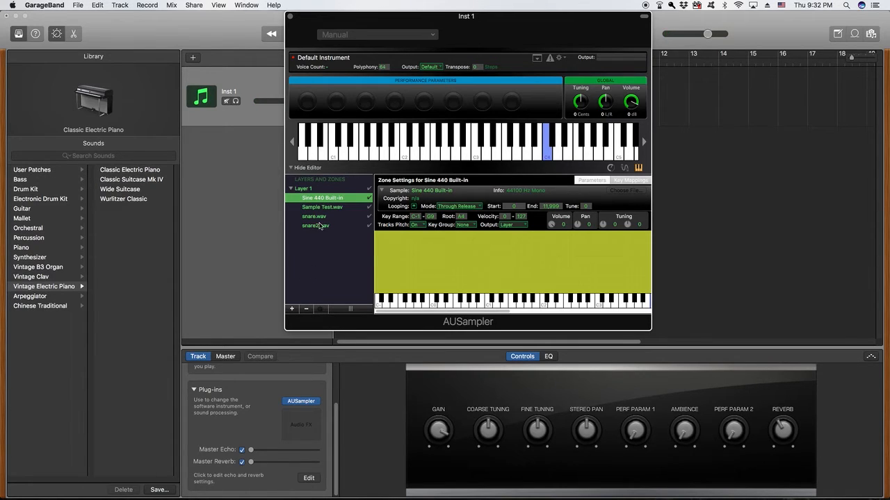
click(307, 310)
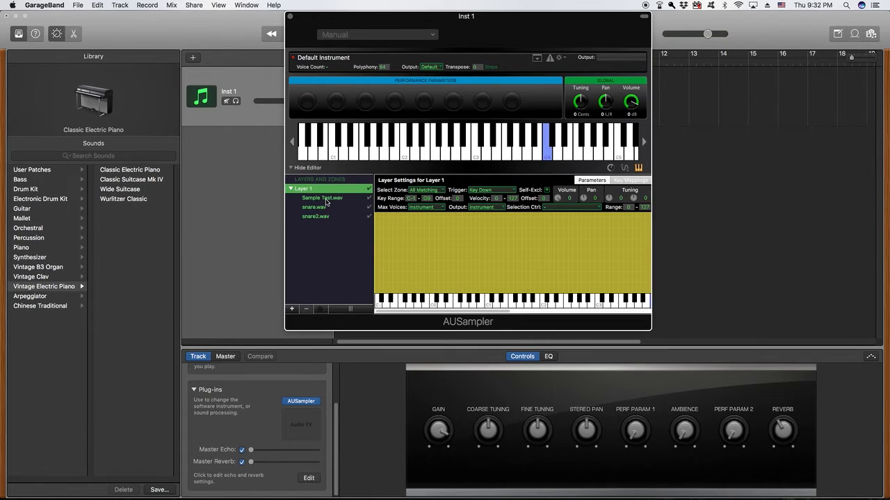
Set the Sample Test.wav zone's key range to C4–C4 with root note C4
click(326, 200)
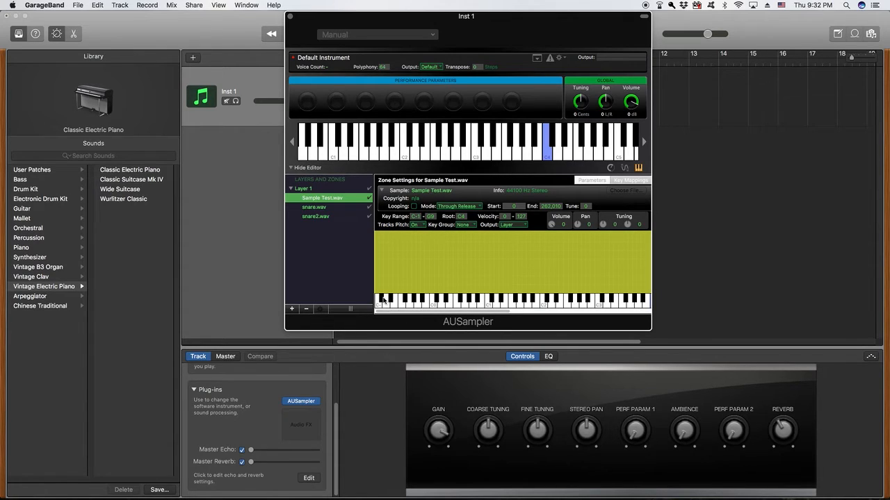
drag(394, 310, 460, 312)
click(415, 217)
key(Tab)
text(C)
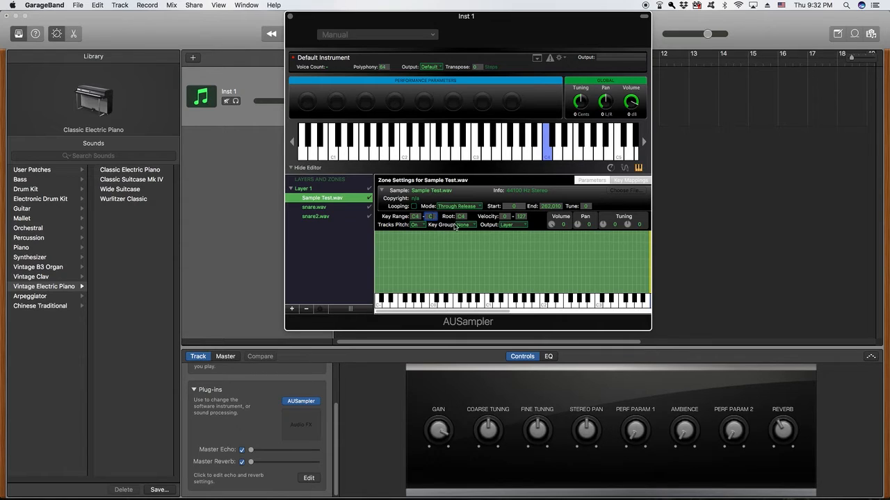
text(4)
key(Return)
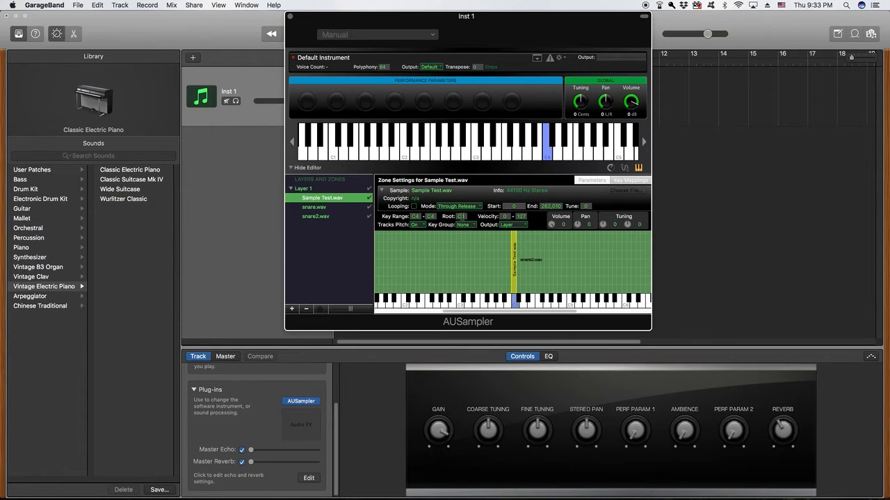
click(461, 216)
Map snare.wav to key range C#4–C#4 with root note C#4
click(339, 207)
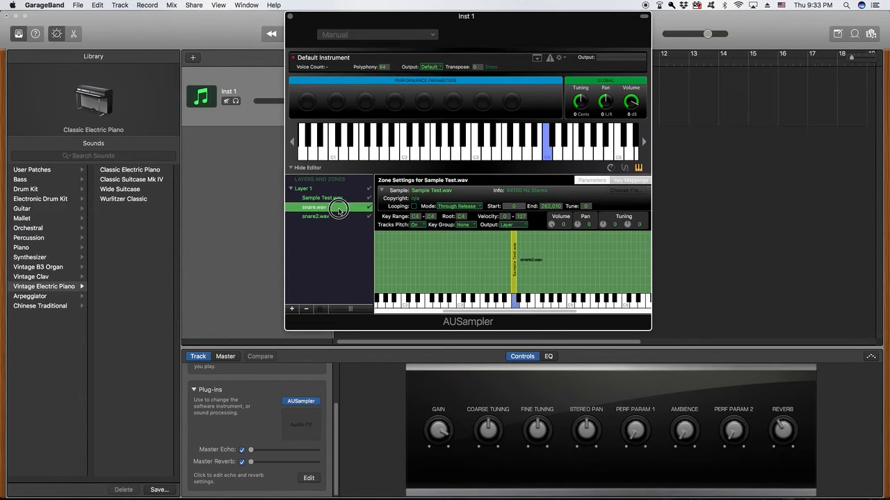
click(416, 216)
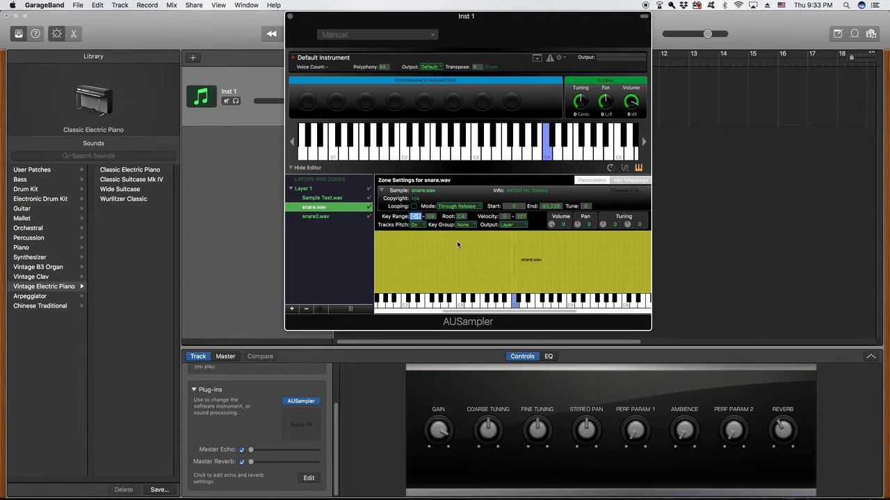
text(C#4)
key(Tab)
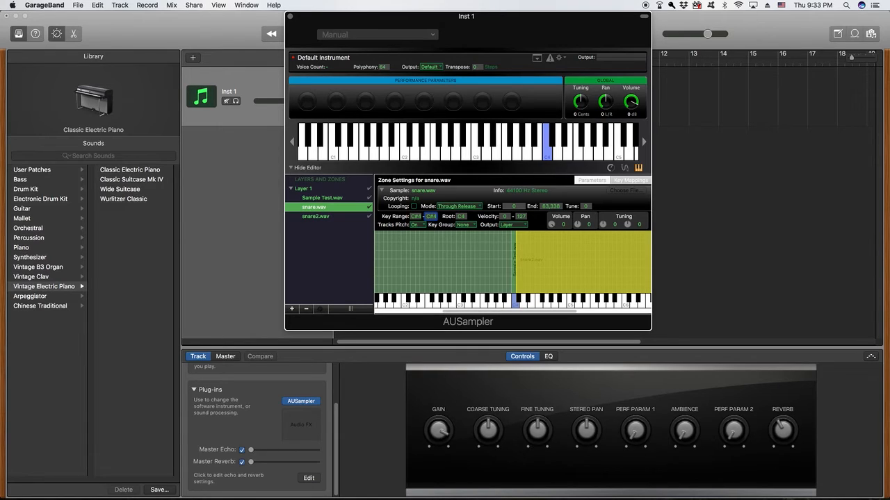
key(Return)
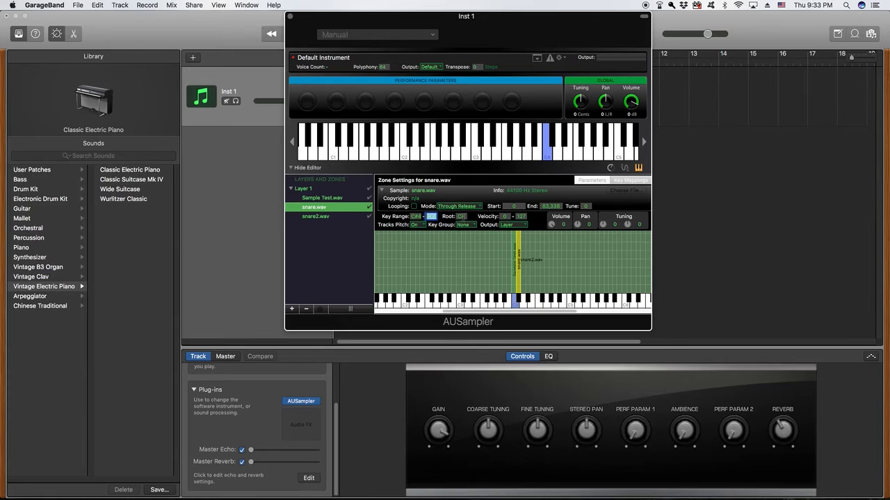
key(Tab)
text(C#4)
Map snare2.wav to key range D4–D4 with root D4, then play D4 to check it
click(336, 217)
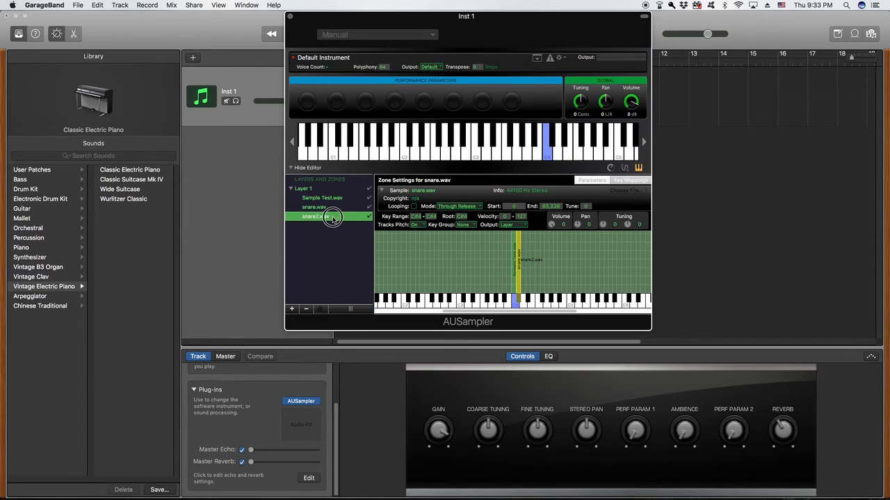
double_click(414, 216)
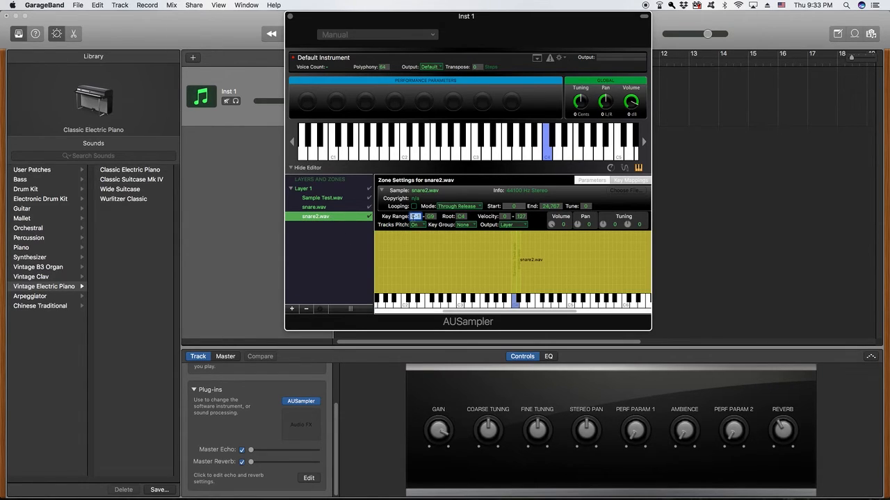
text(C4)
key(Tab)
text(D4)
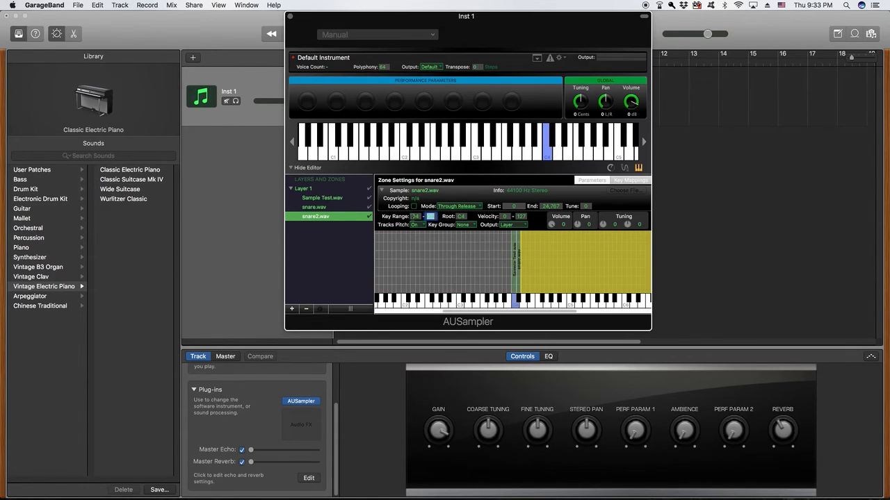
double_click(462, 216)
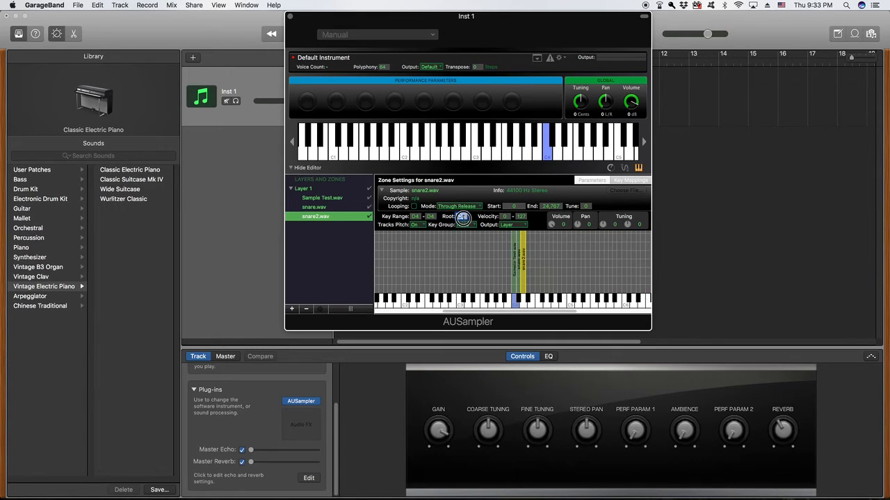
key(Tab)
click(545, 158)
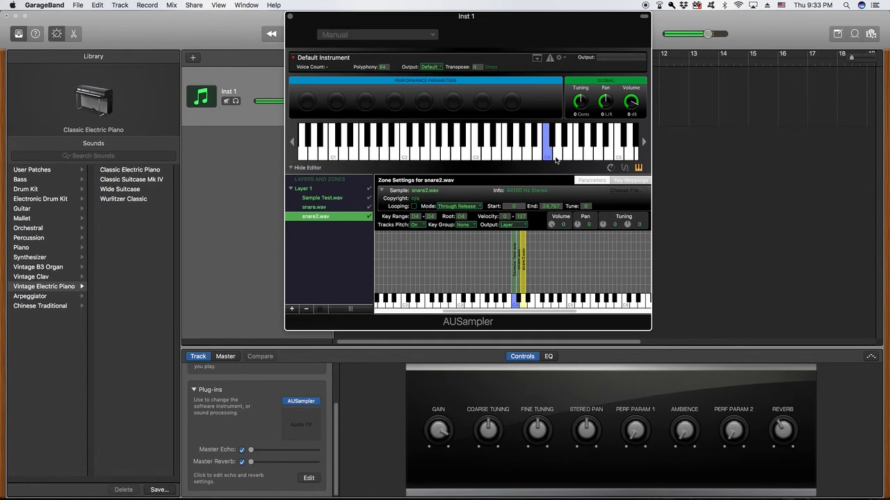
click(555, 160)
click(567, 157)
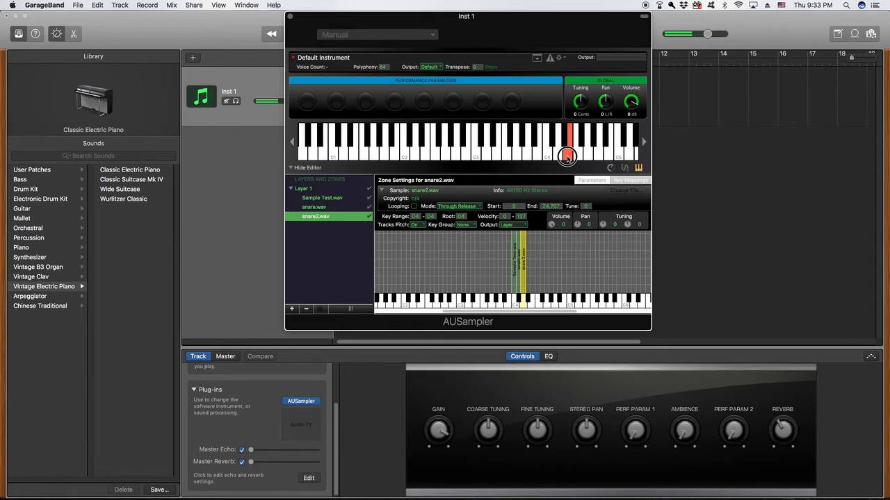
click(567, 158)
click(553, 143)
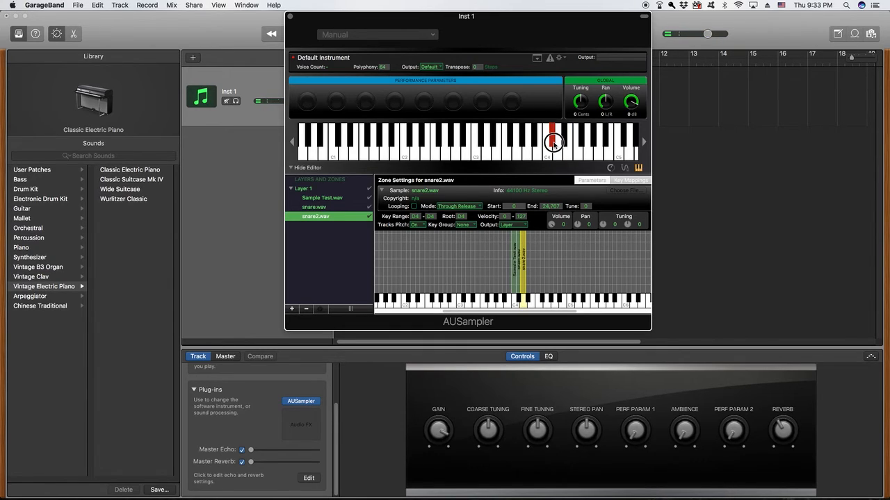
click(553, 143)
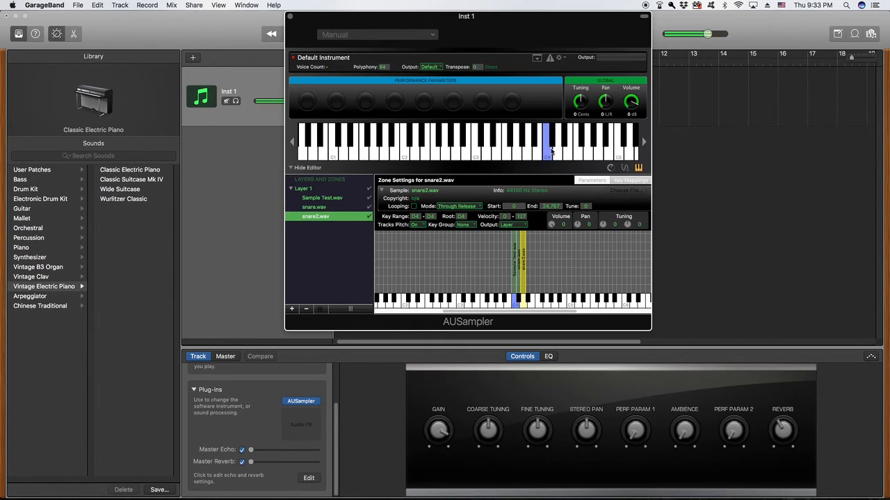
click(556, 155)
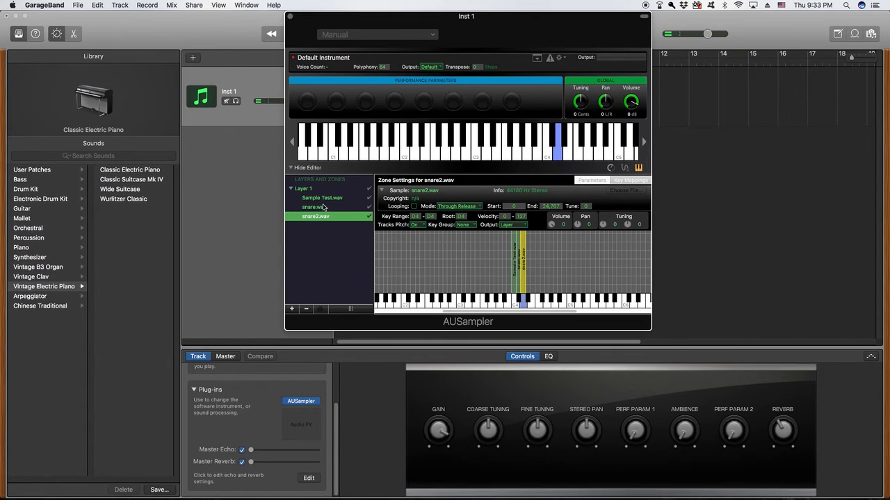
Add Sample Test.wav again as a new zone in Layer 1 and select it
click(322, 309)
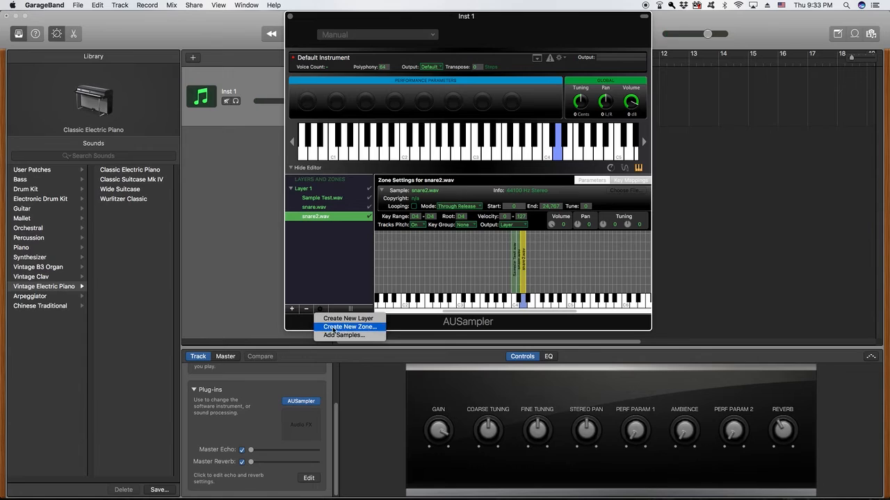
click(334, 335)
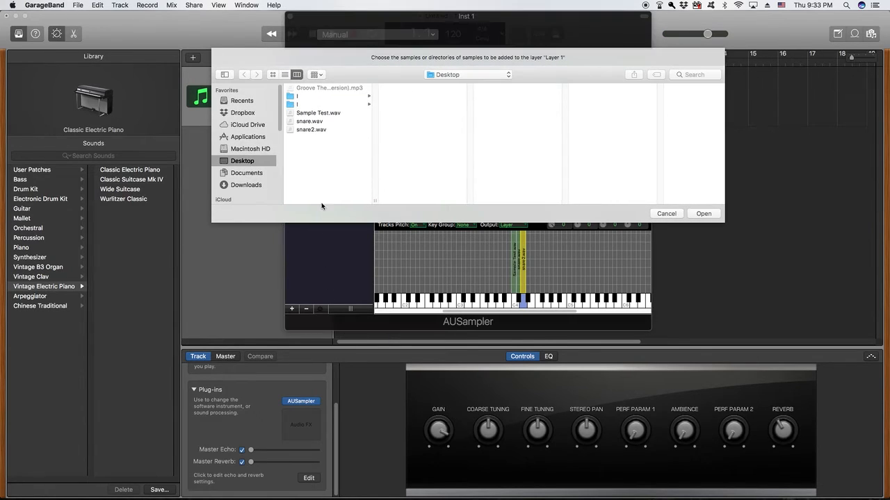
double_click(321, 114)
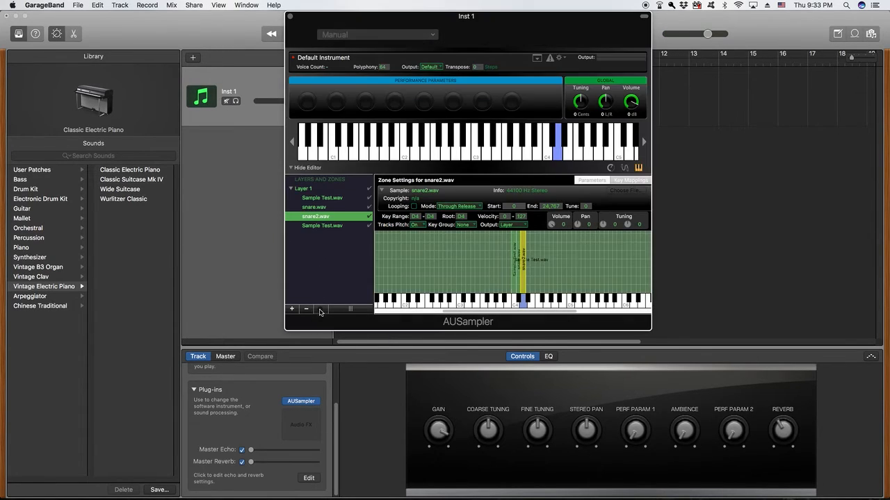
click(324, 226)
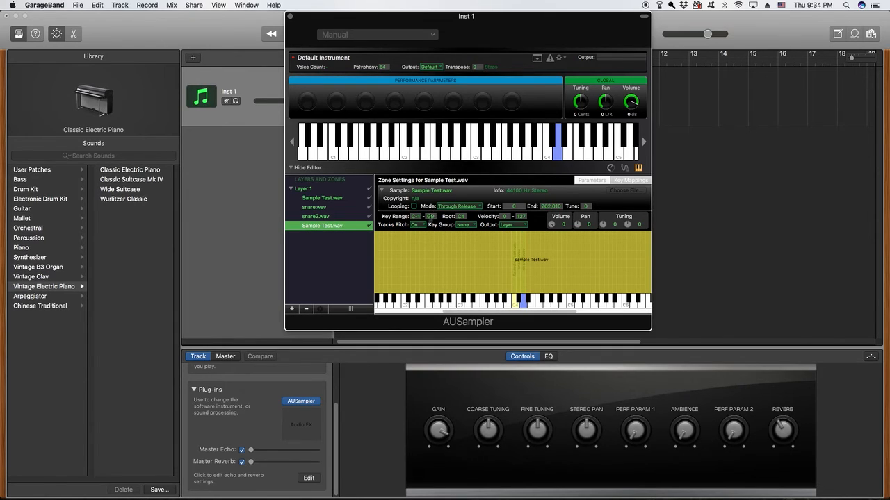
Set the new zone's key range to C2–B3 with root C3, and play a note to test
click(414, 216)
double_click(420, 216)
text(C2)
key(Tab)
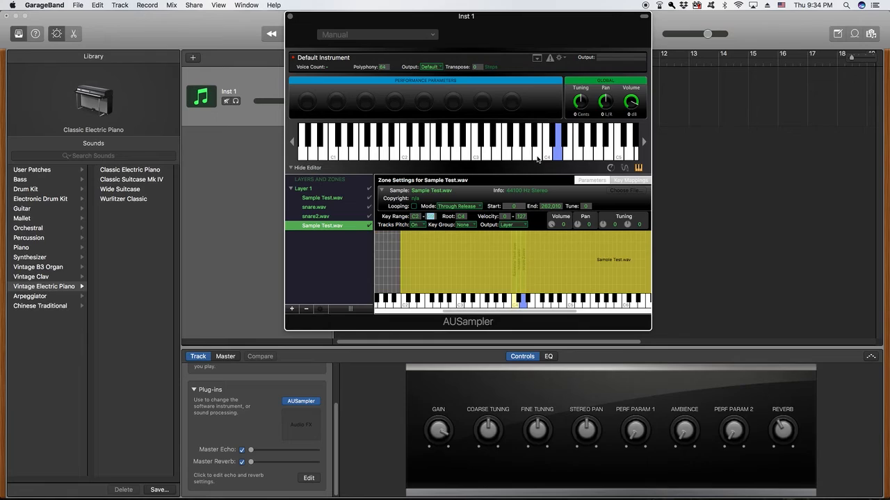
text(B3)
key(Return)
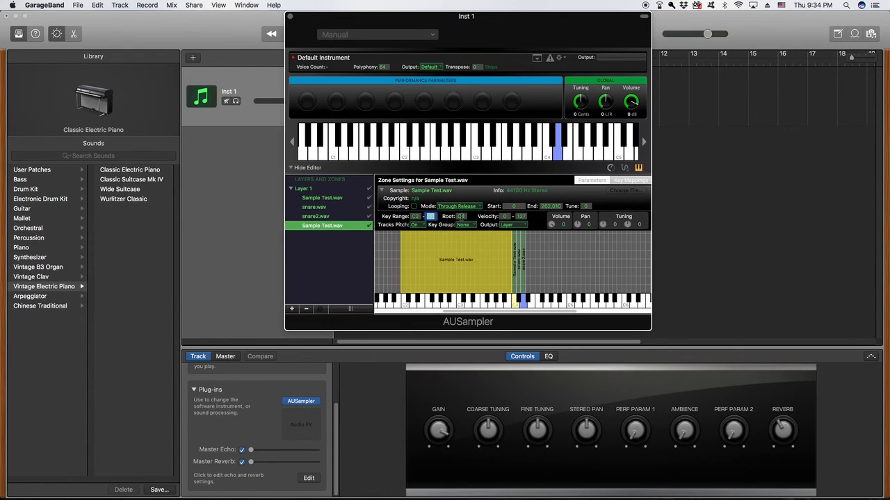
key(Tab)
text(C3)
key(Tab)
click(477, 159)
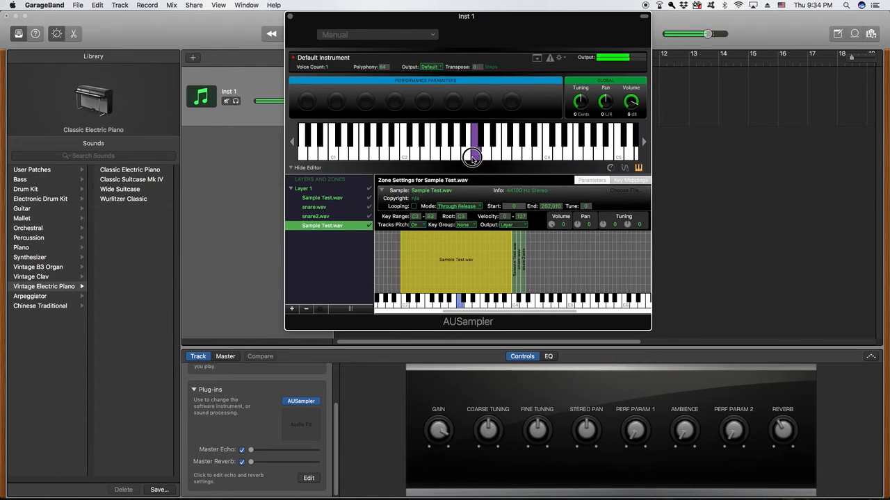
click(457, 160)
drag(457, 159, 535, 153)
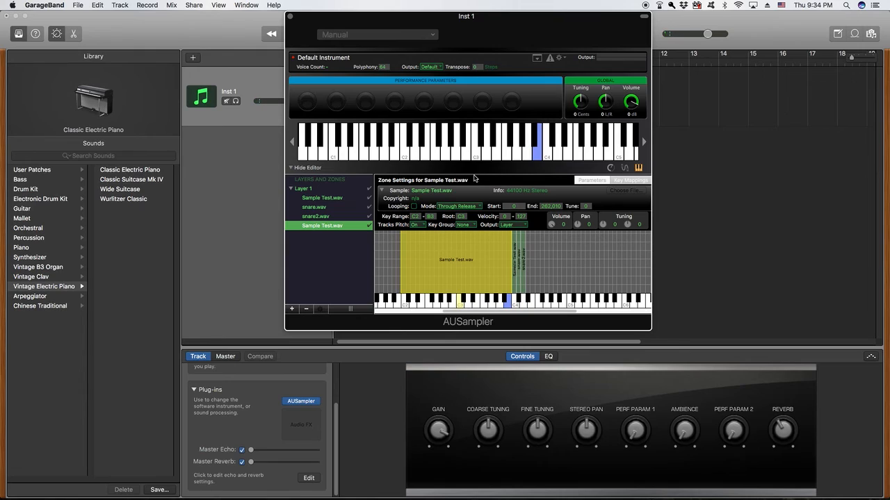
Save the AUSampler setup as user patch 'Sample Patch' and select it under User Patches
click(158, 490)
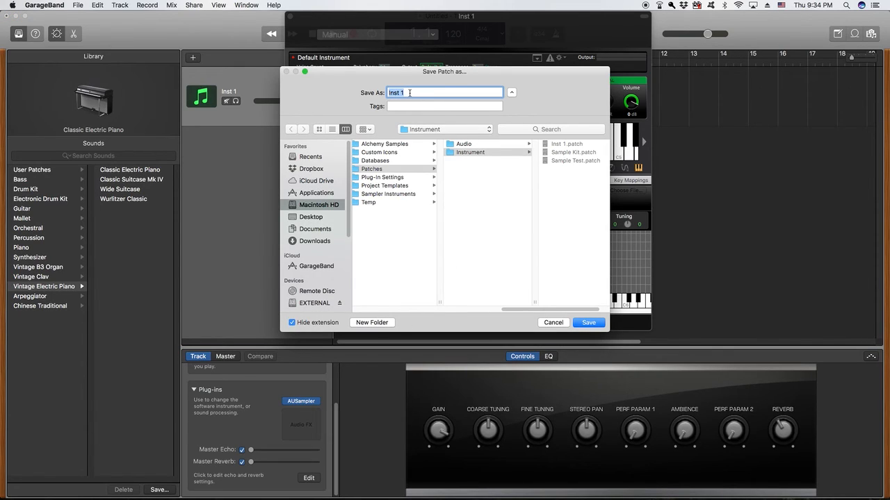
text(Sample Patch)
click(588, 322)
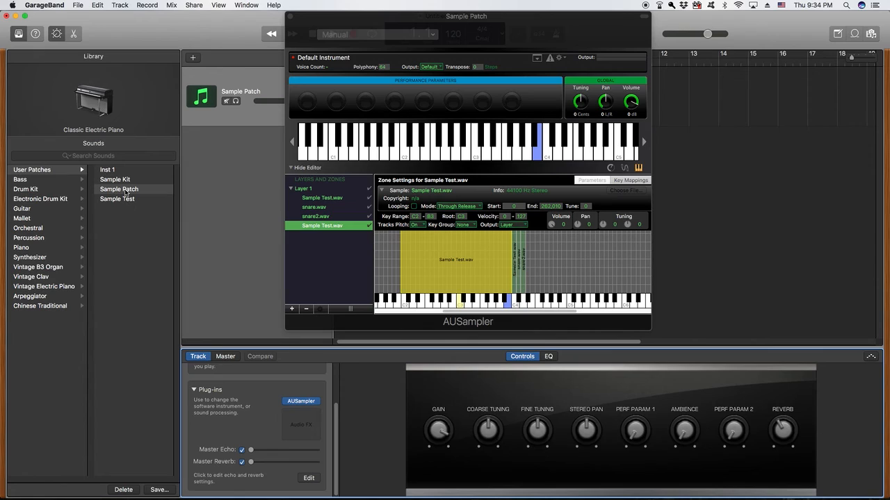
click(125, 191)
Close the AUSampler editor, open Musical Typing with Cmd+K, and play a few test notes
click(293, 16)
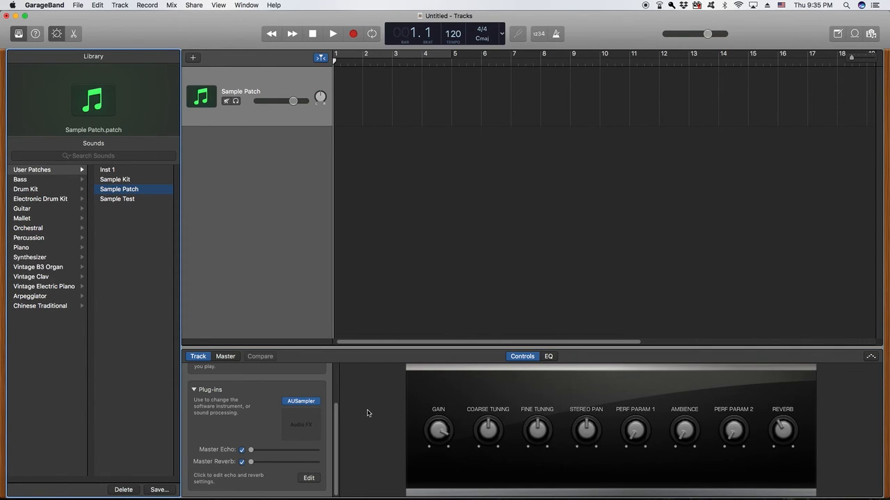
key(super+k)
drag(393, 168, 391, 147)
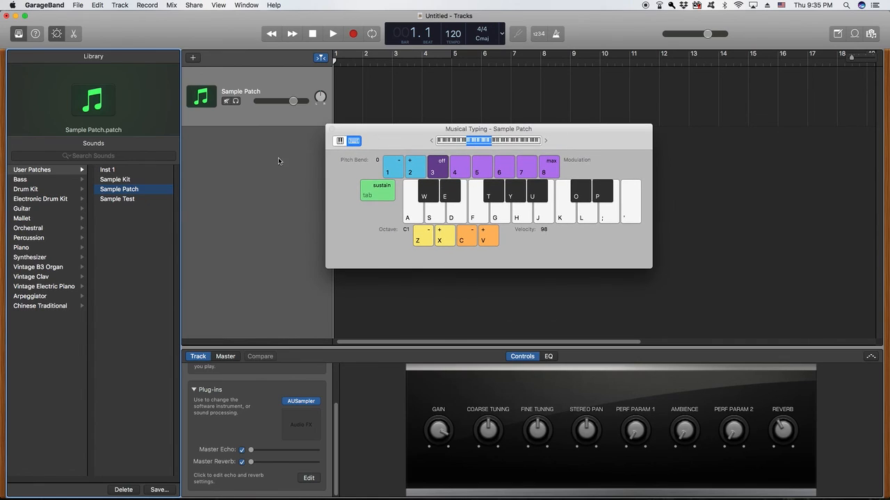
click(568, 217)
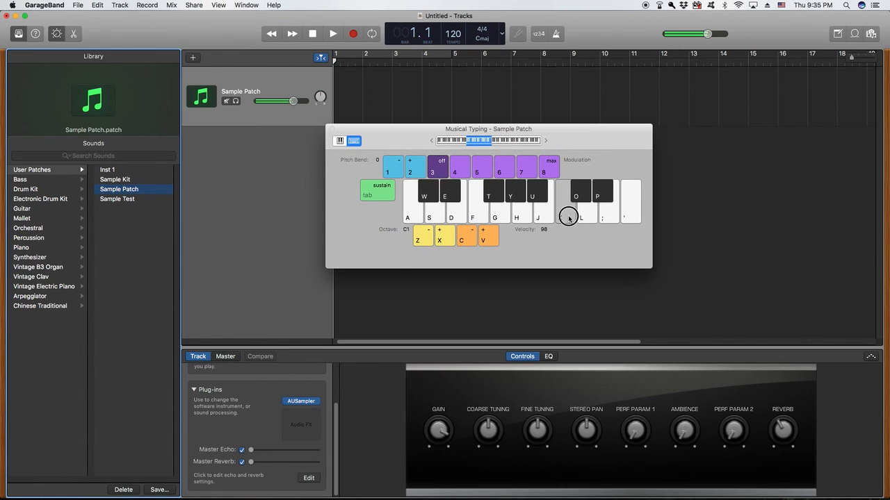
click(582, 196)
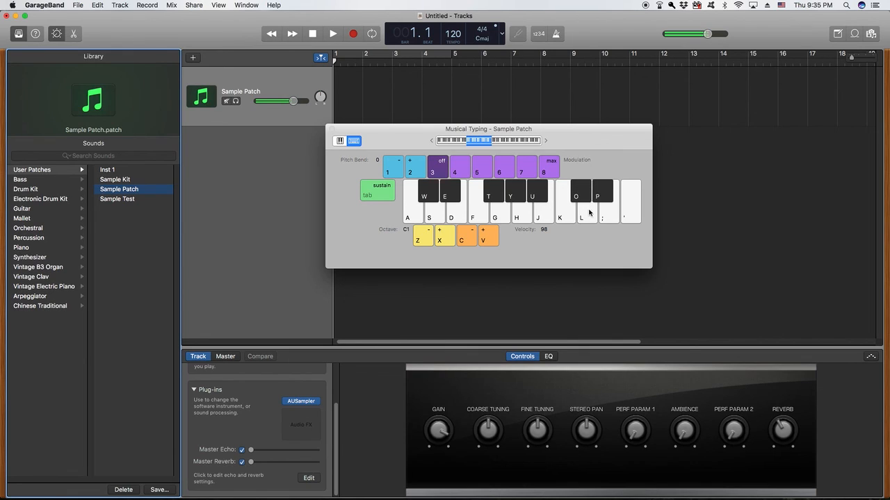
click(589, 213)
Shift the Musical Typing range up to octave C2 and play several notes there
drag(491, 141, 502, 142)
mouse_move(498, 201)
mouse_down()
mouse_move(520, 197)
mouse_move(545, 212)
mouse_move(574, 197)
mouse_move(580, 206)
mouse_up()
click(586, 219)
click(580, 197)
click(586, 216)
click(580, 198)
click(567, 208)
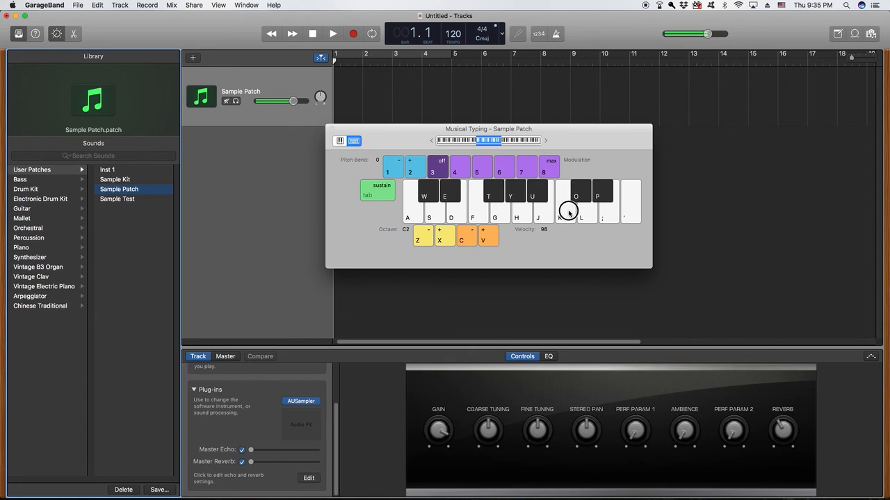